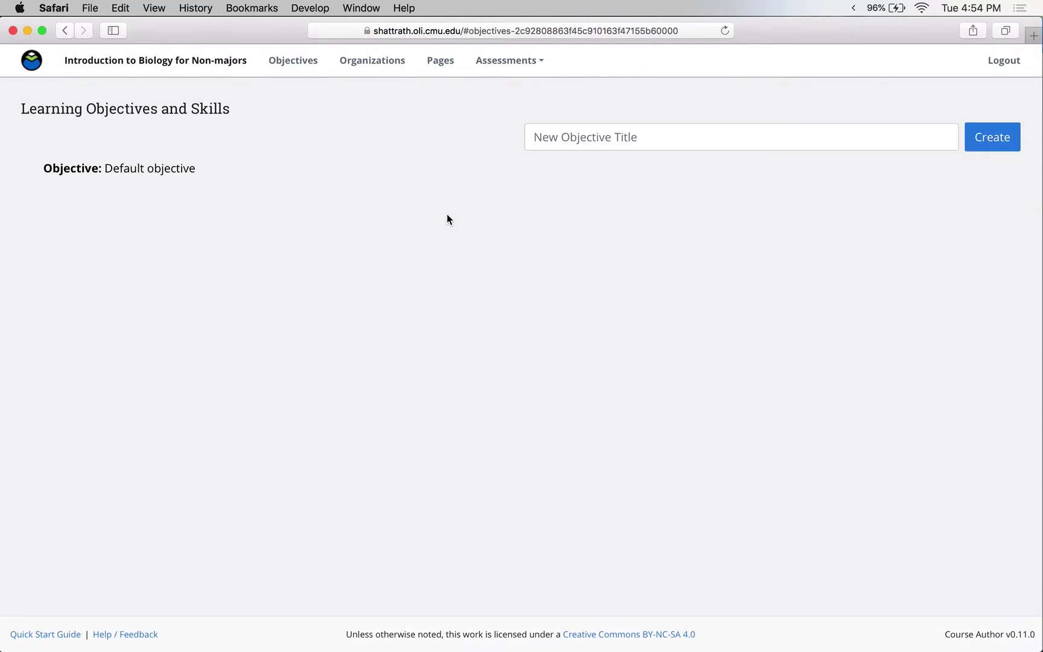
Rename the default objective to "Define biology.".
{"action": "mouse_move", "coordinate": [149, 172]}
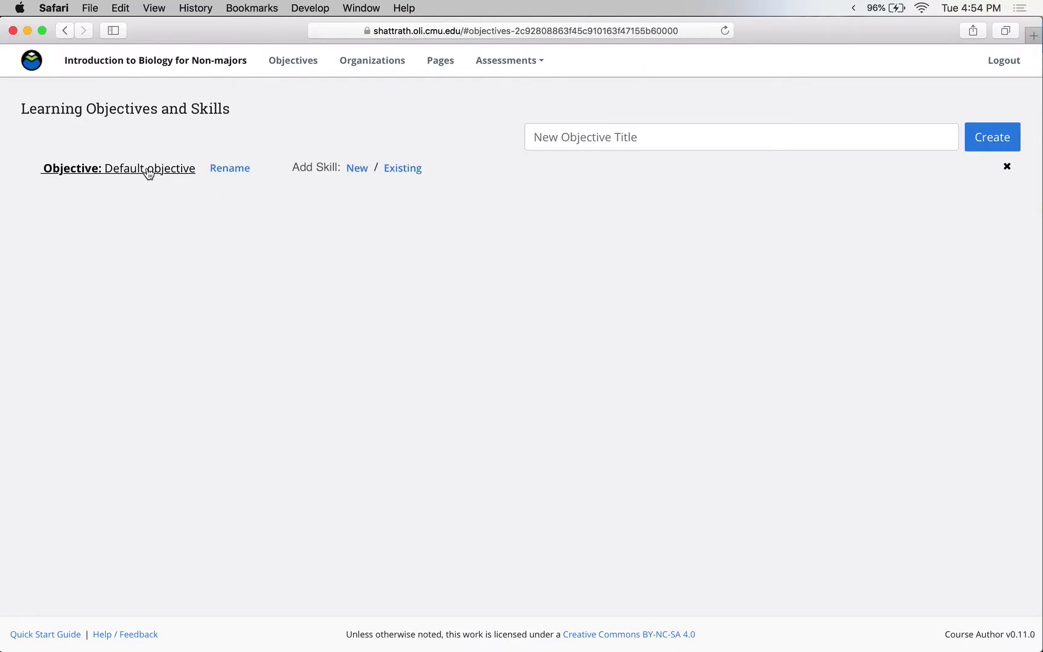
{"action": "left_click", "coordinate": [230, 169]}
{"action": "left_click", "coordinate": [206, 168]}
{"action": "key", "text": "super+a"}
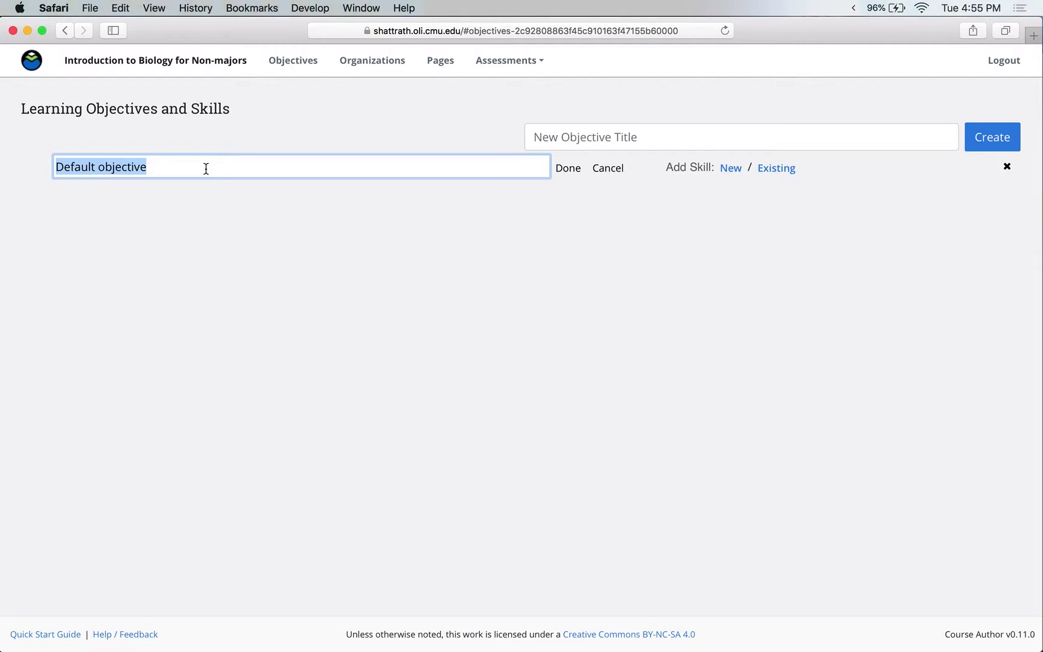
{"action": "type", "text": "Define "}
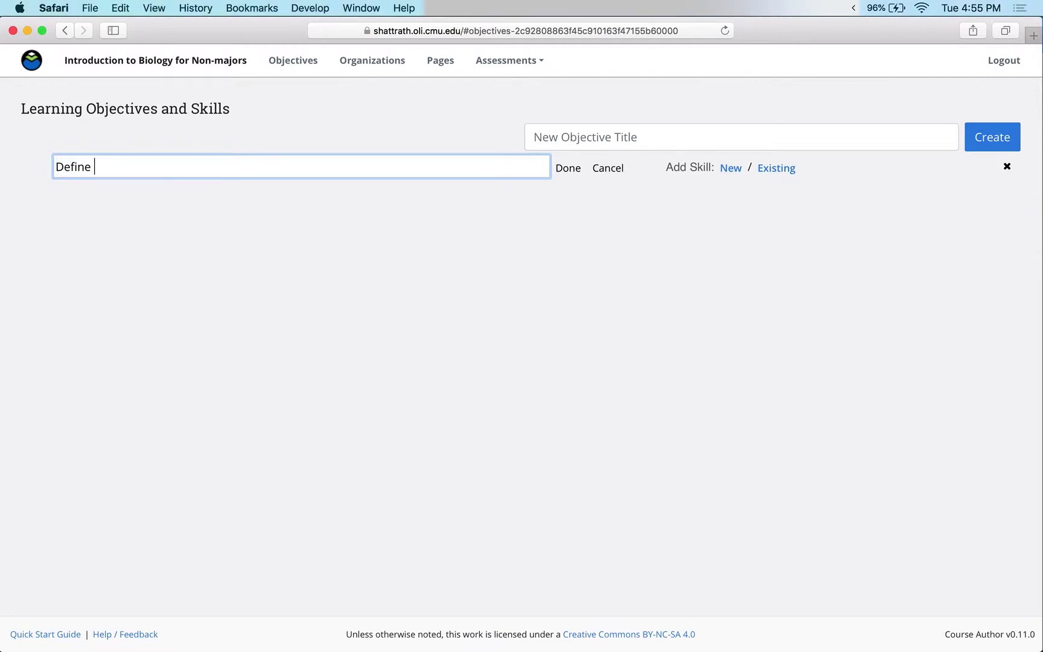
{"action": "type", "text": "biology."}
{"action": "left_click", "coordinate": [573, 169]}
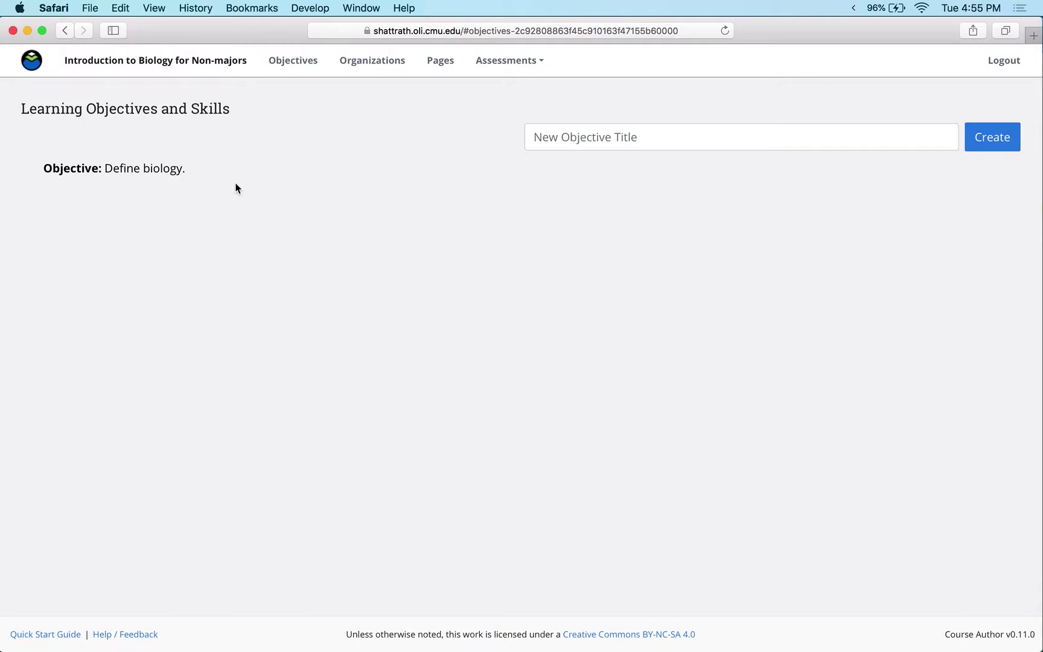
Add a new skill under the "Define biology." objective and name it "Define biology.".
{"action": "mouse_move", "coordinate": [205, 173]}
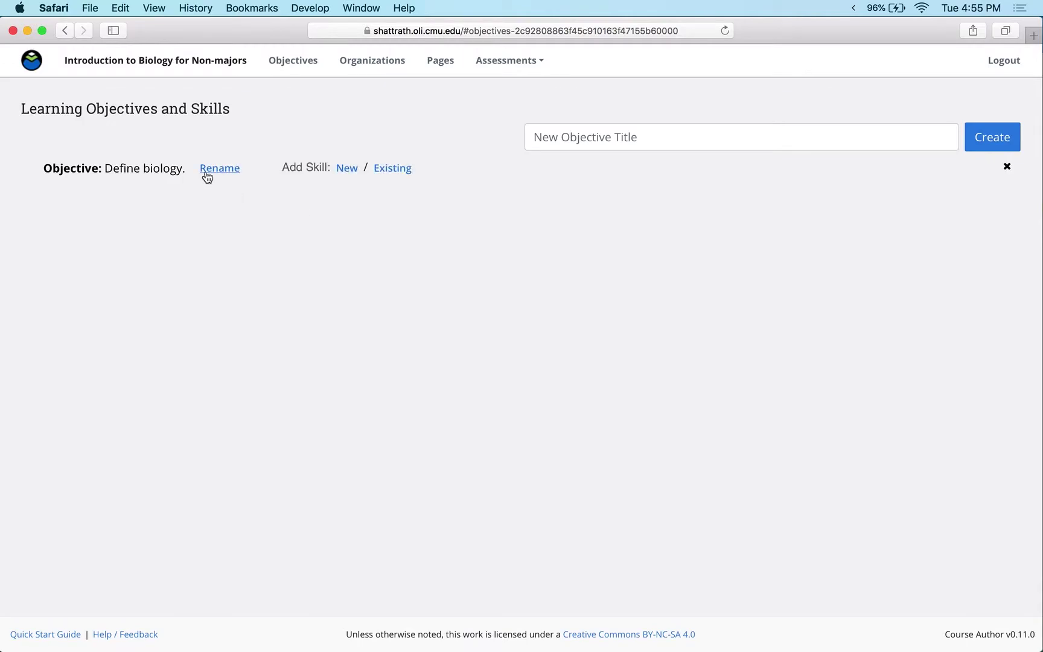
{"action": "left_click", "coordinate": [348, 170]}
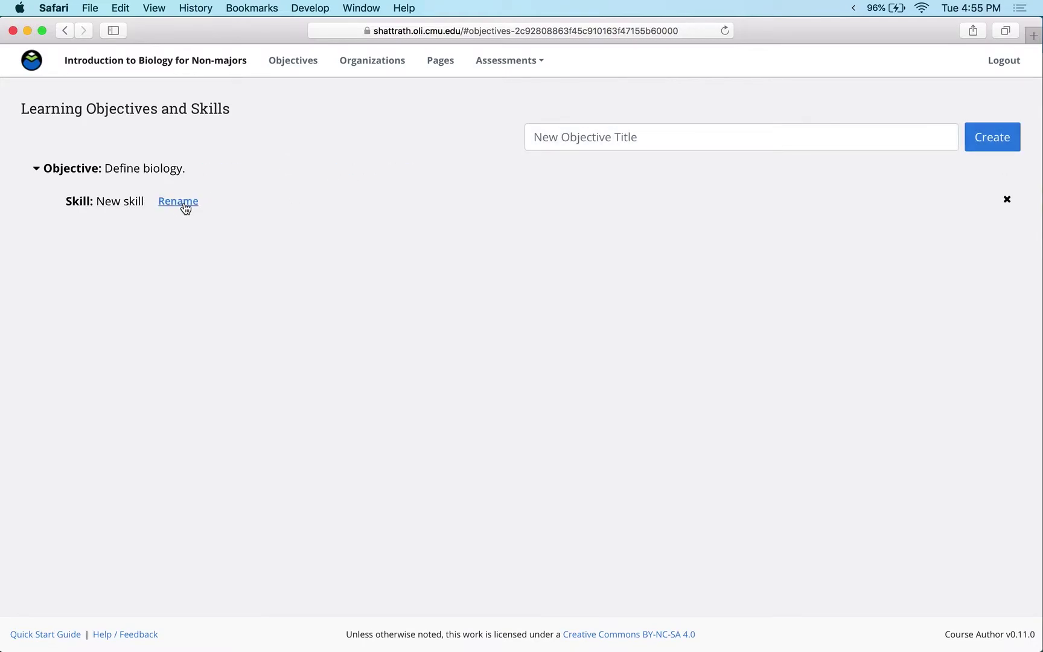
{"action": "left_click", "coordinate": [185, 208]}
{"action": "left_click", "coordinate": [185, 209]}
{"action": "key", "text": "shift+Left"}
{"action": "key", "text": "shift+Left"}
{"action": "key", "text": "shift+Left"}
{"action": "key", "text": "shift+Left"}
{"action": "key", "text": "shift+Left"}
{"action": "key", "text": "shift+Left"}
{"action": "key", "text": "shift+Left"}
{"action": "key", "text": "shift+Left"}
{"action": "key", "text": "shift+Left"}
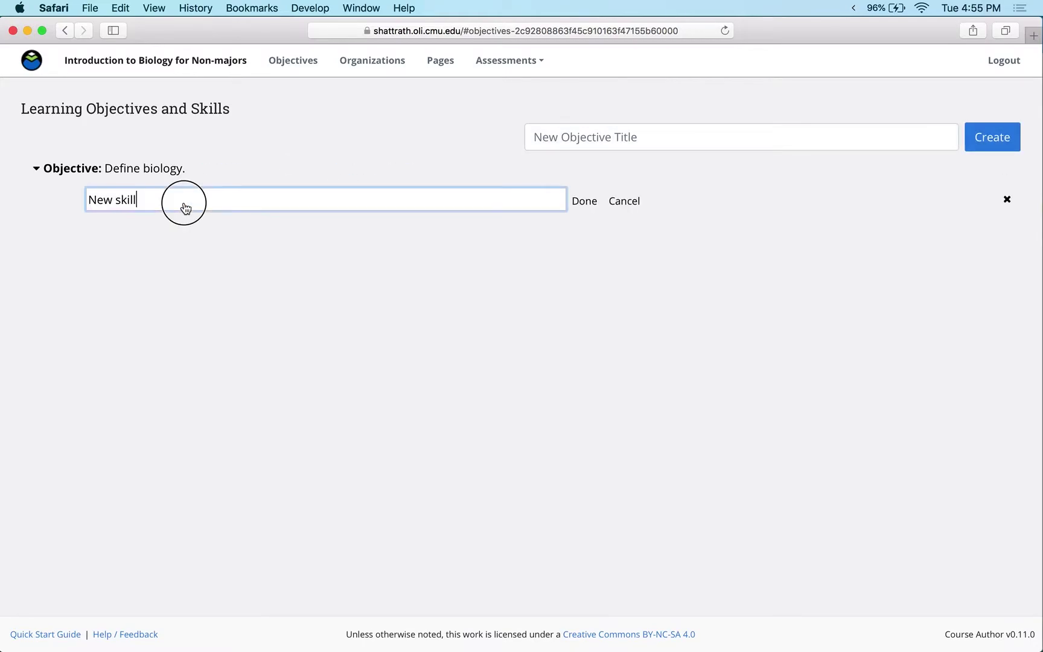
{"action": "type", "text": "Define biology."}
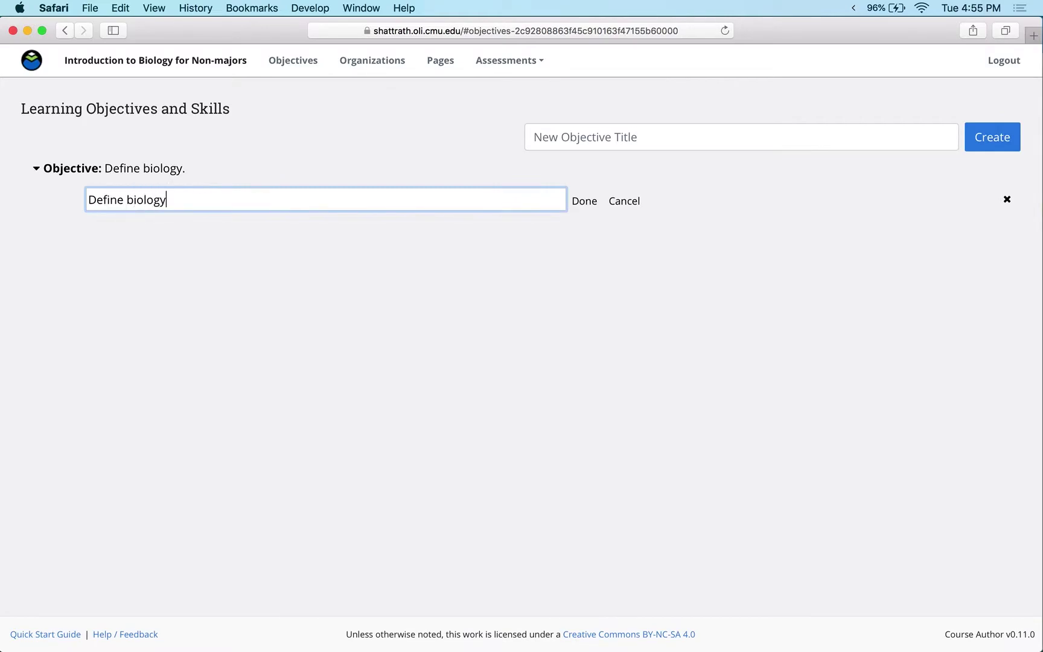
{"action": "left_click", "coordinate": [585, 203]}
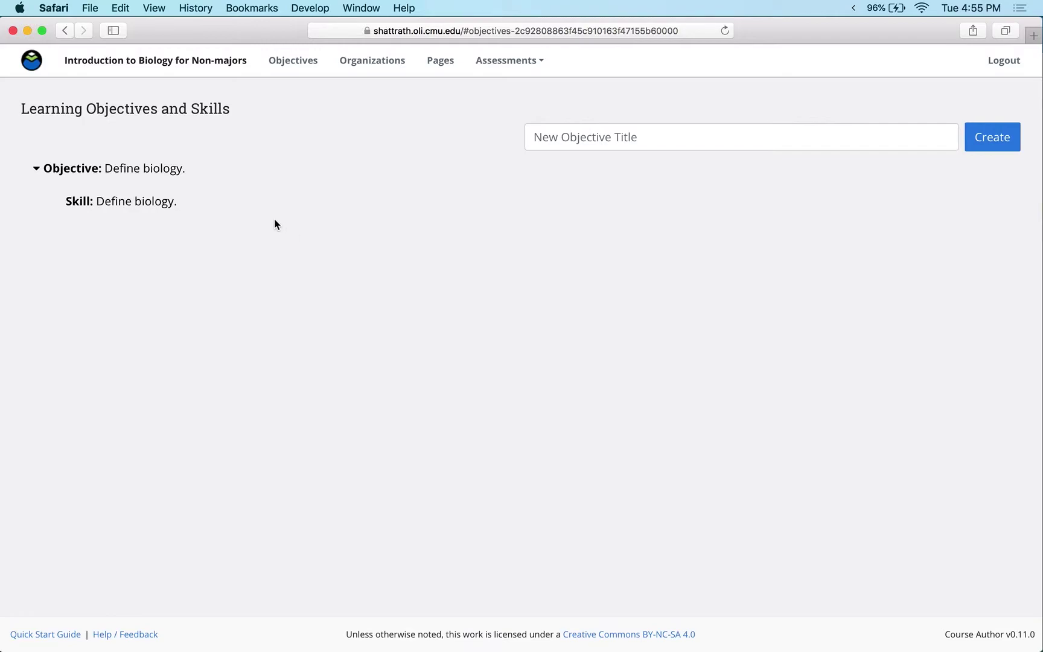
{"action": "mouse_move", "coordinate": [270, 207]}
{"action": "left_click", "coordinate": [853, 11]}
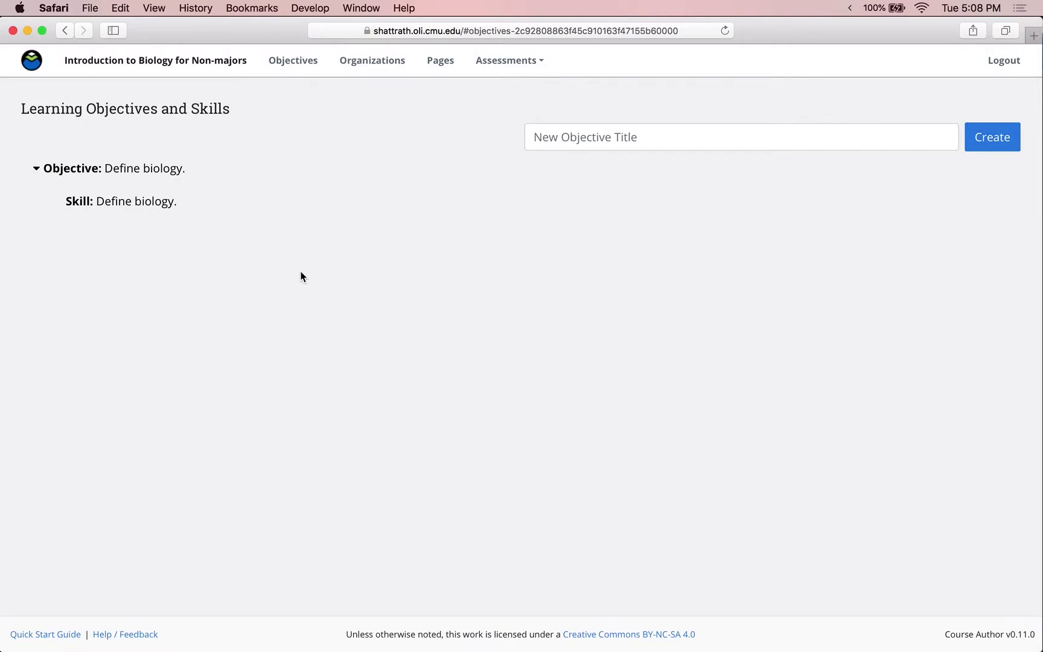
Create a new objective titled "Define the three subatomic particles, their charge, and where they reside in the atom.".
{"action": "left_click", "coordinate": [581, 137]}
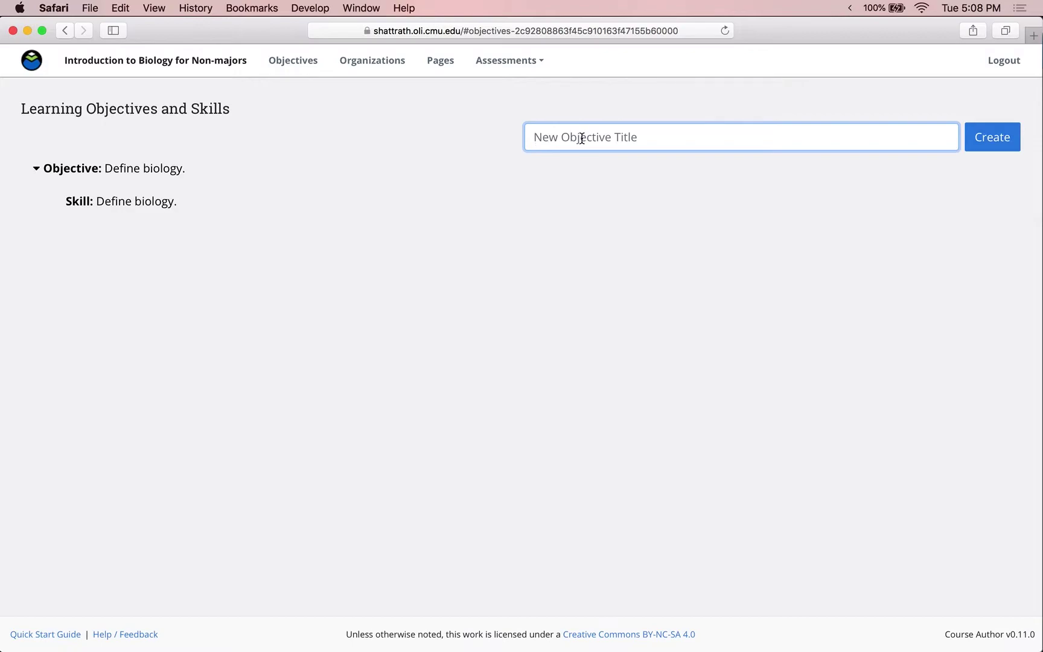
{"action": "key", "text": "super+v"}
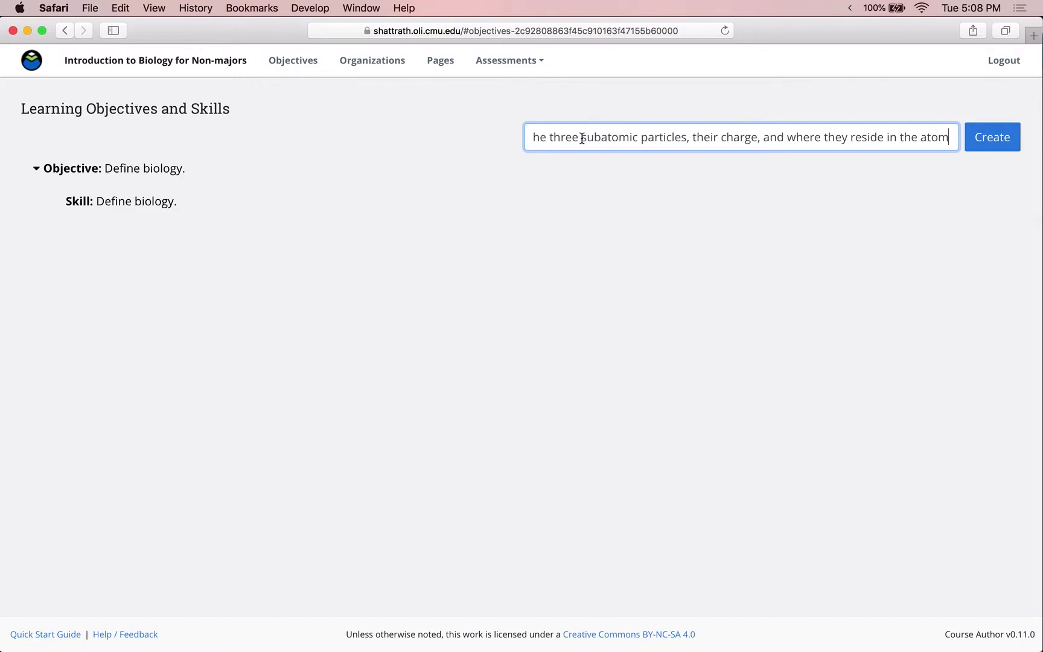
{"action": "type", "text": "."}
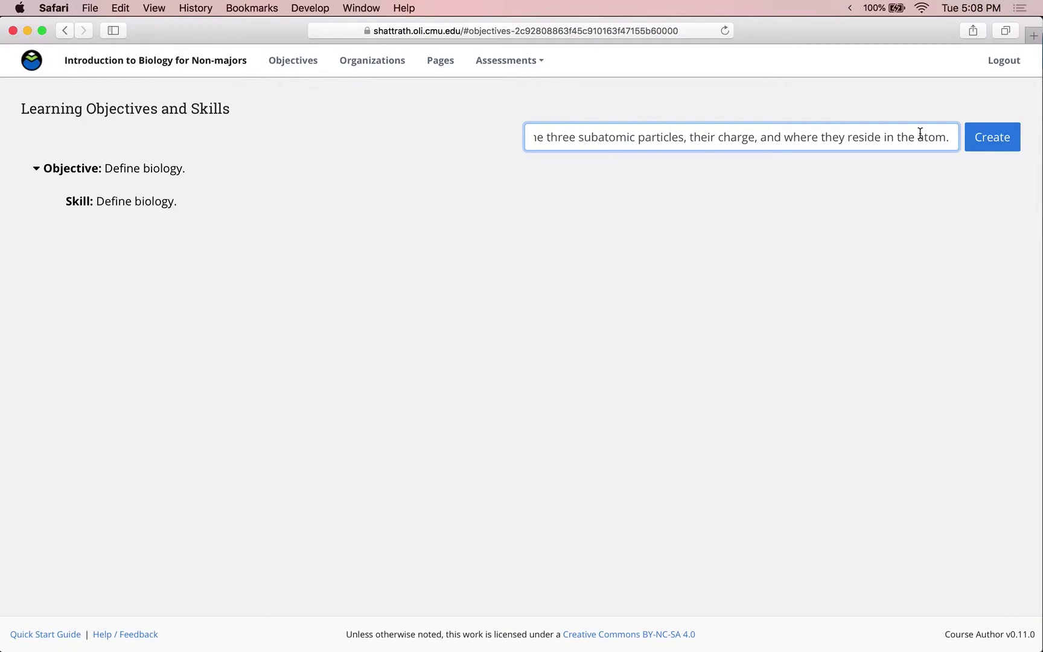
{"action": "left_click", "coordinate": [988, 140]}
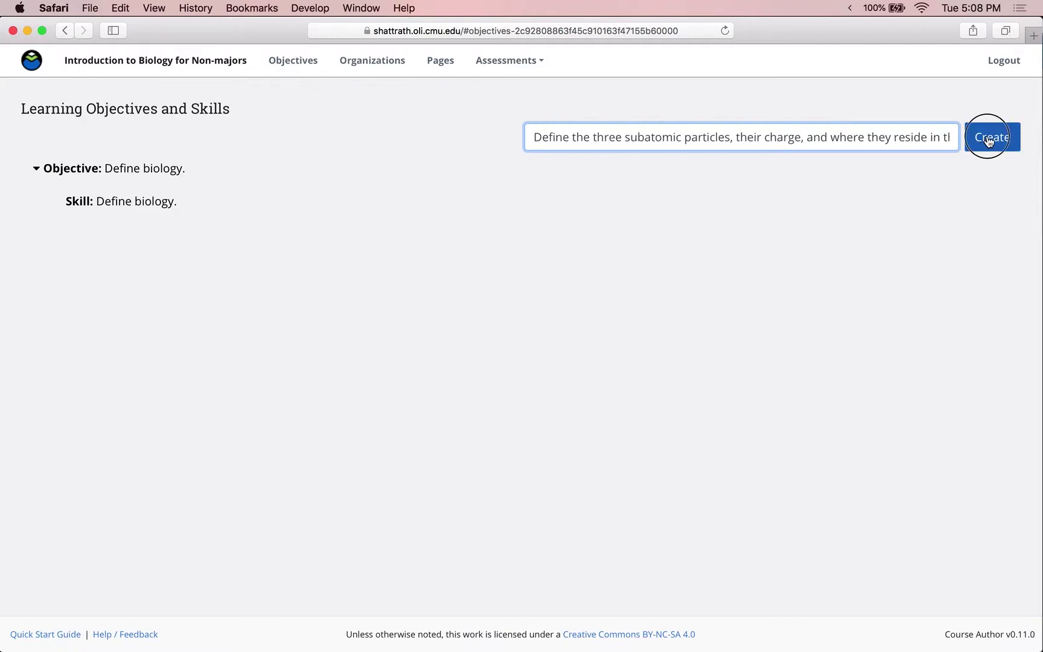
Add a new skill to the subatomic particles objective, named "Describe the charge and location of a proton in an atom.".
{"action": "mouse_move", "coordinate": [135, 244]}
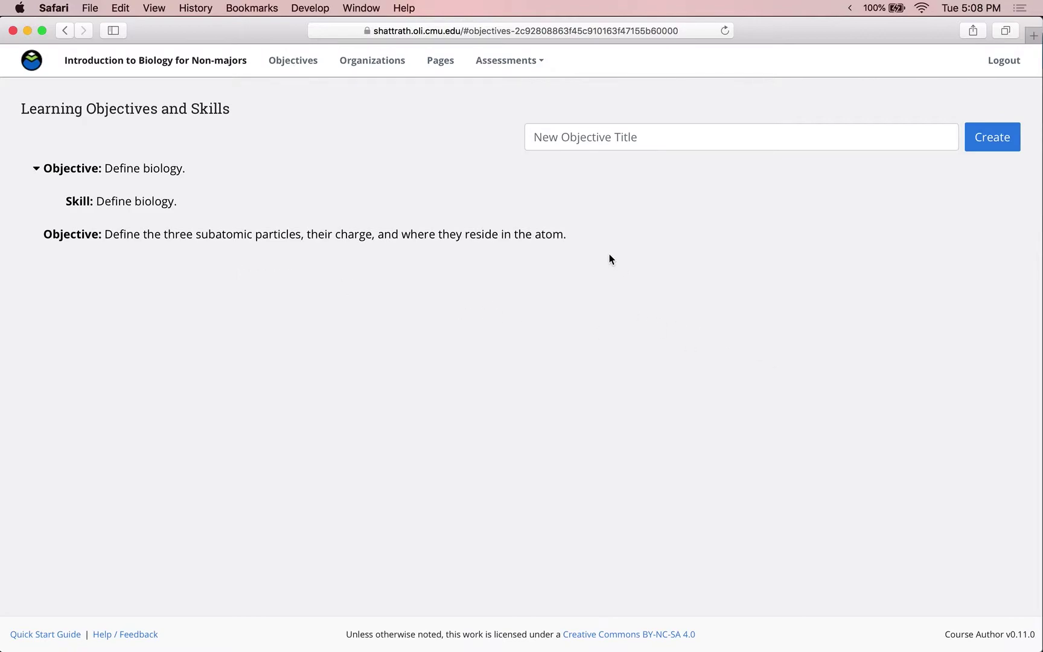
{"action": "mouse_move", "coordinate": [315, 243]}
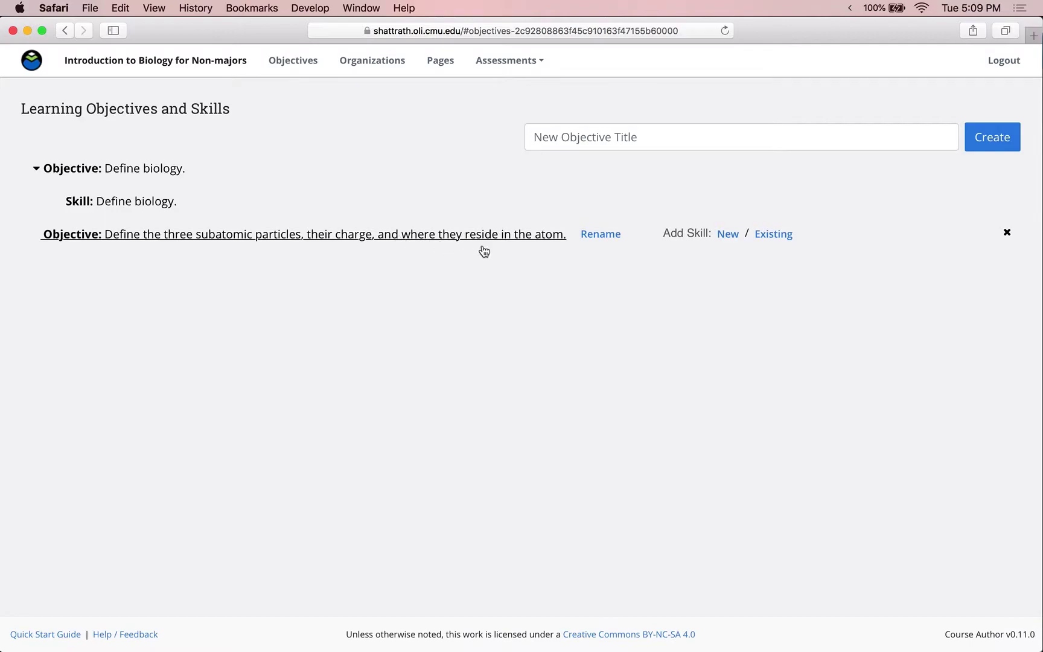
{"action": "left_click", "coordinate": [731, 237]}
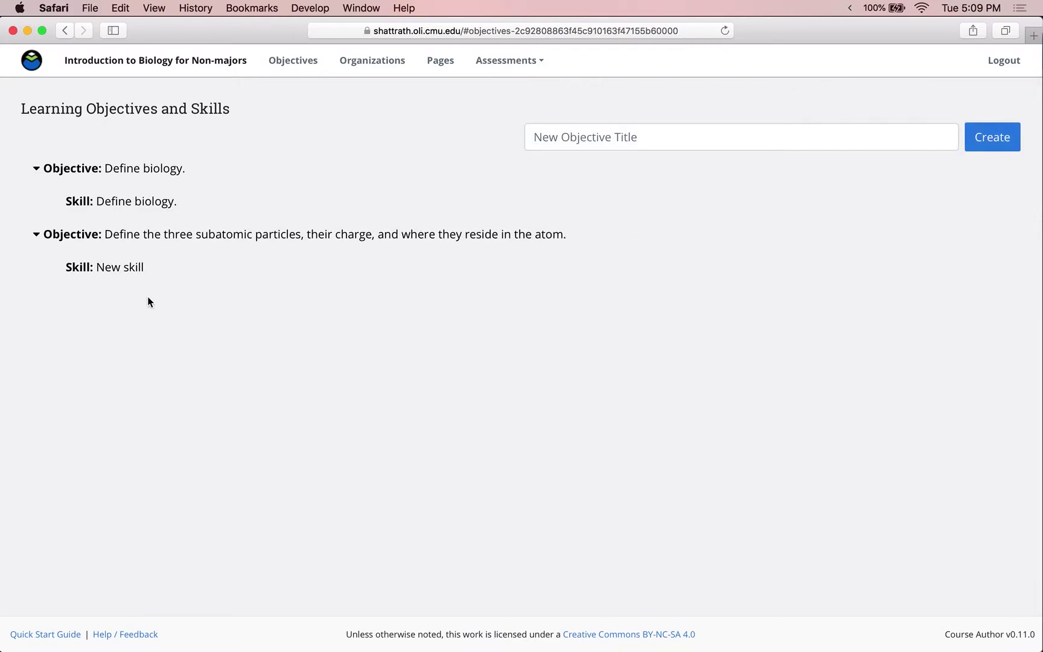
{"action": "mouse_move", "coordinate": [129, 273]}
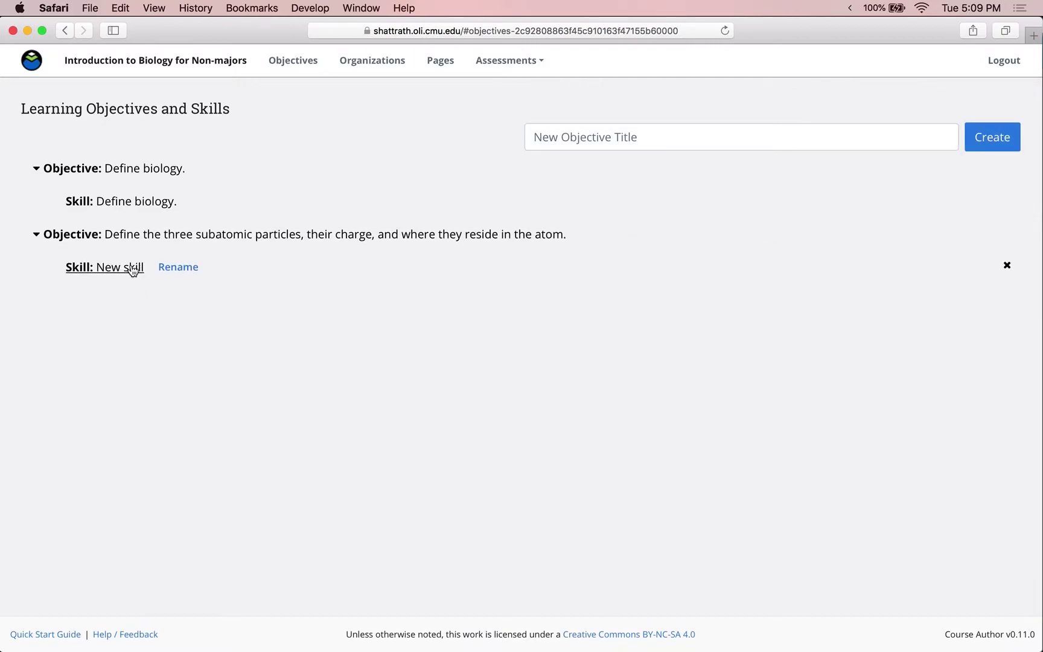
{"action": "left_click", "coordinate": [180, 269]}
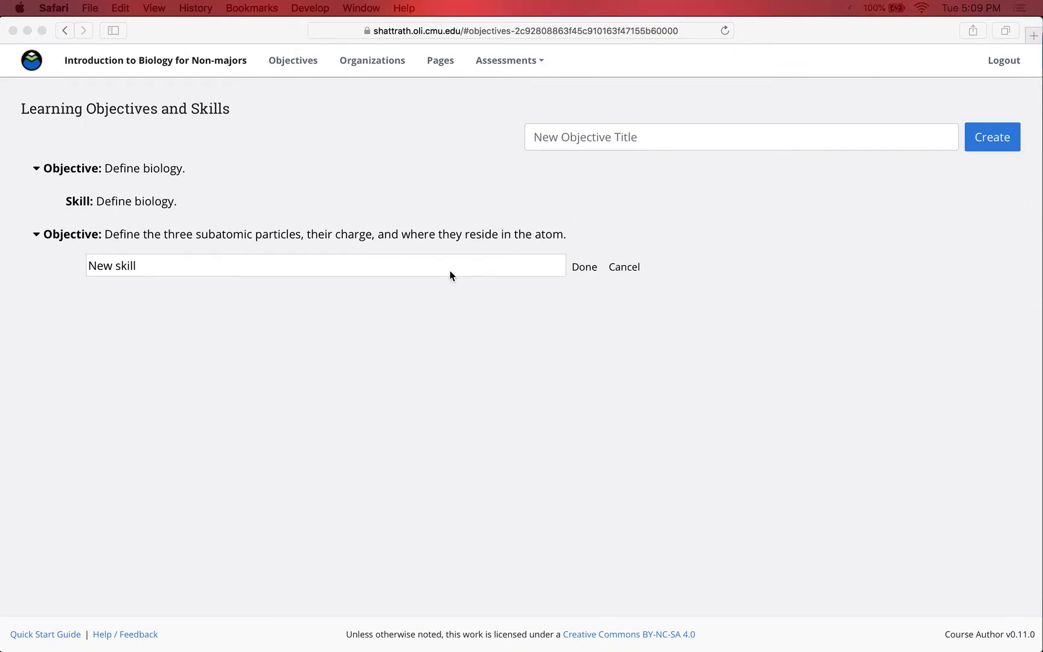
{"action": "left_click", "coordinate": [337, 265]}
{"action": "triple_click", "coordinate": [232, 270]}
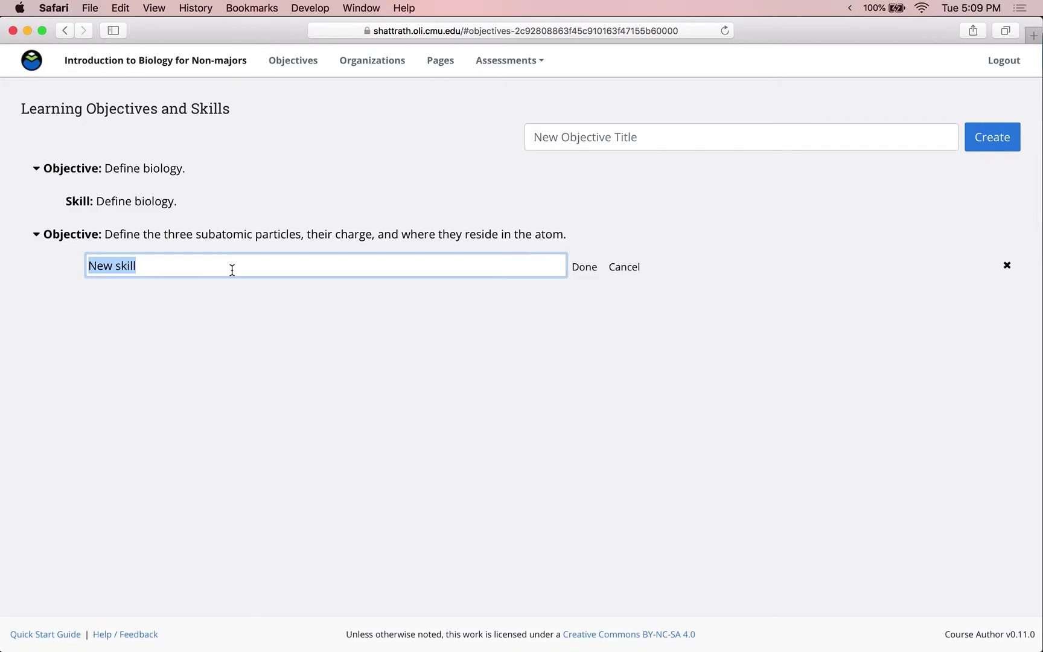
{"action": "type", "text": "Describe the charge and location of a proton in an atom."}
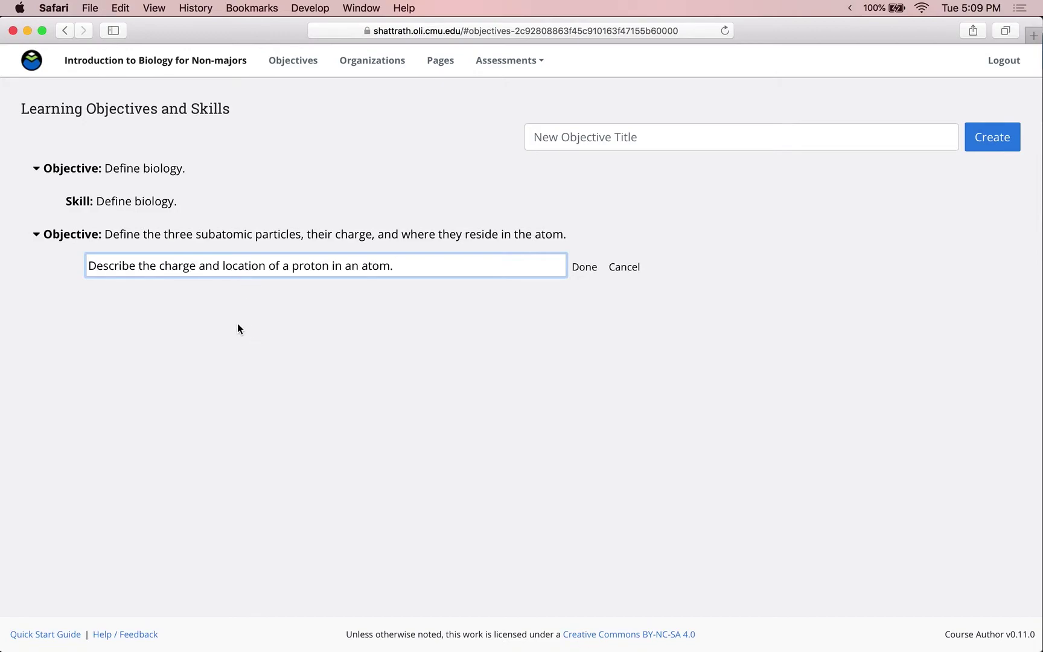
{"action": "left_click", "coordinate": [585, 266]}
Add a second skill to the subatomic particles objective, named "Describe the charge and location of a neutron in an atom.".
{"action": "mouse_move", "coordinate": [603, 233]}
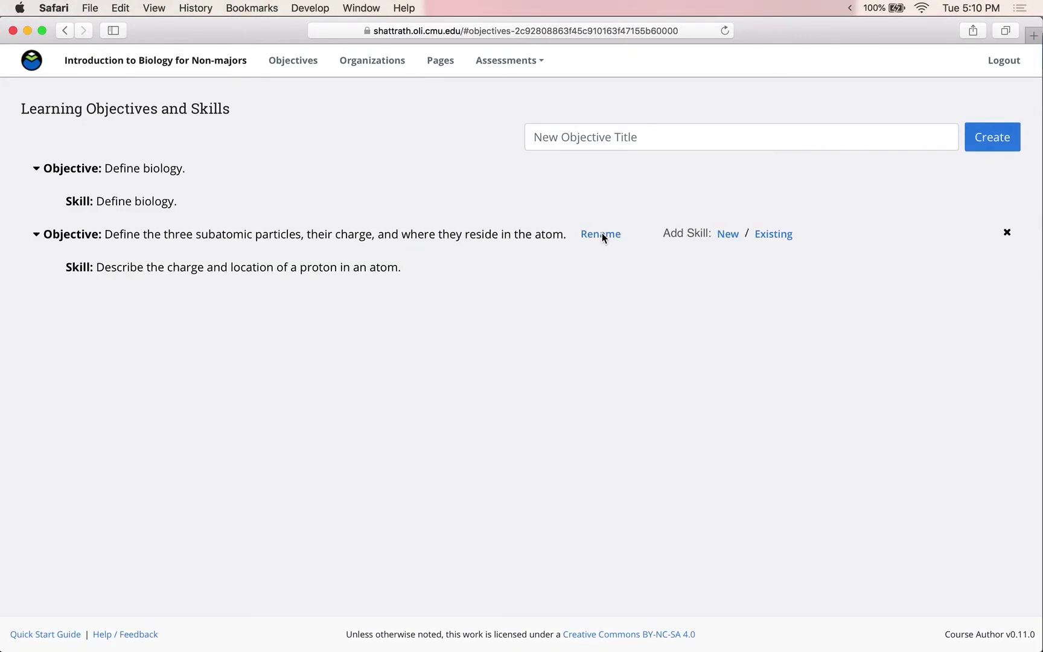
{"action": "left_click", "coordinate": [727, 235]}
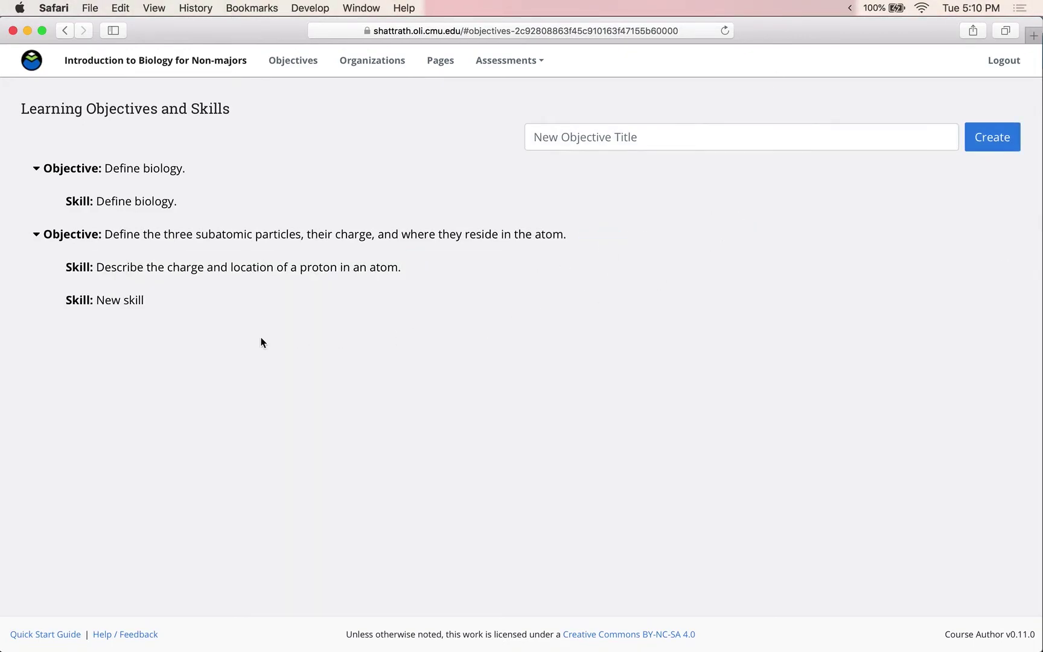
{"action": "left_click", "coordinate": [137, 304]}
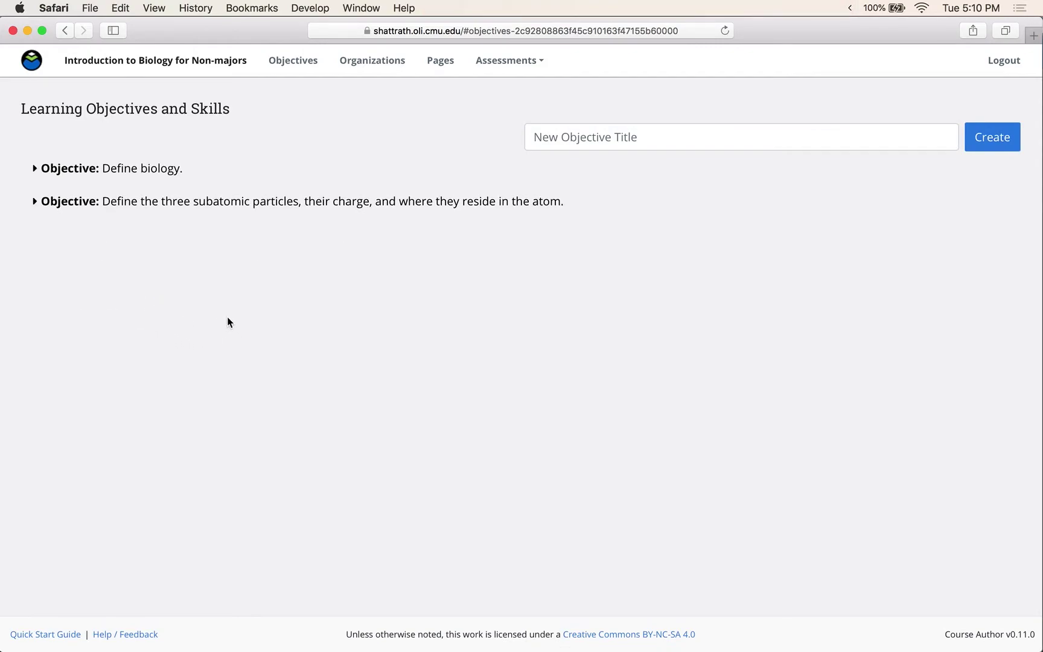
{"action": "left_click", "coordinate": [36, 201]}
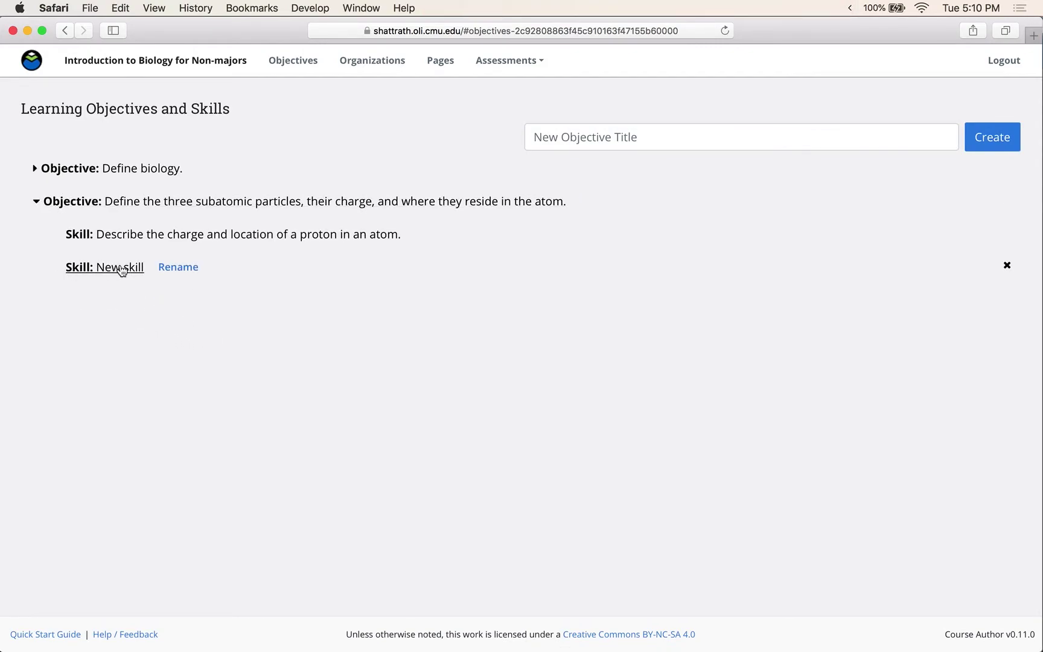
{"action": "left_click", "coordinate": [182, 268]}
{"action": "triple_click", "coordinate": [159, 265]}
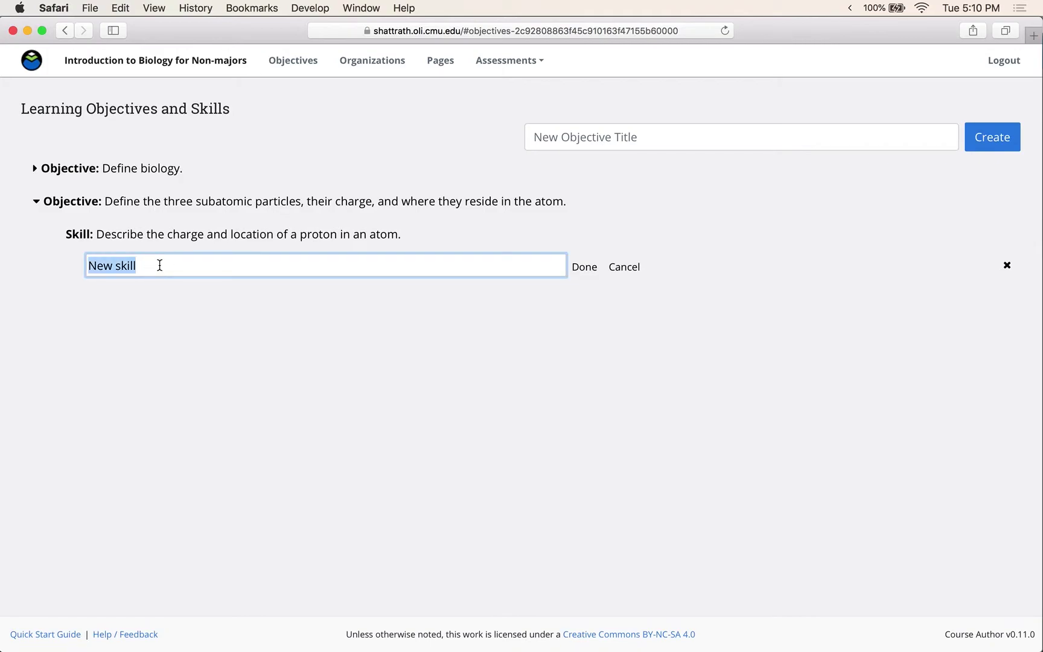
{"action": "type", "text": "Describe the charge and location of a proton in an atom."}
{"action": "double_click", "coordinate": [313, 266]}
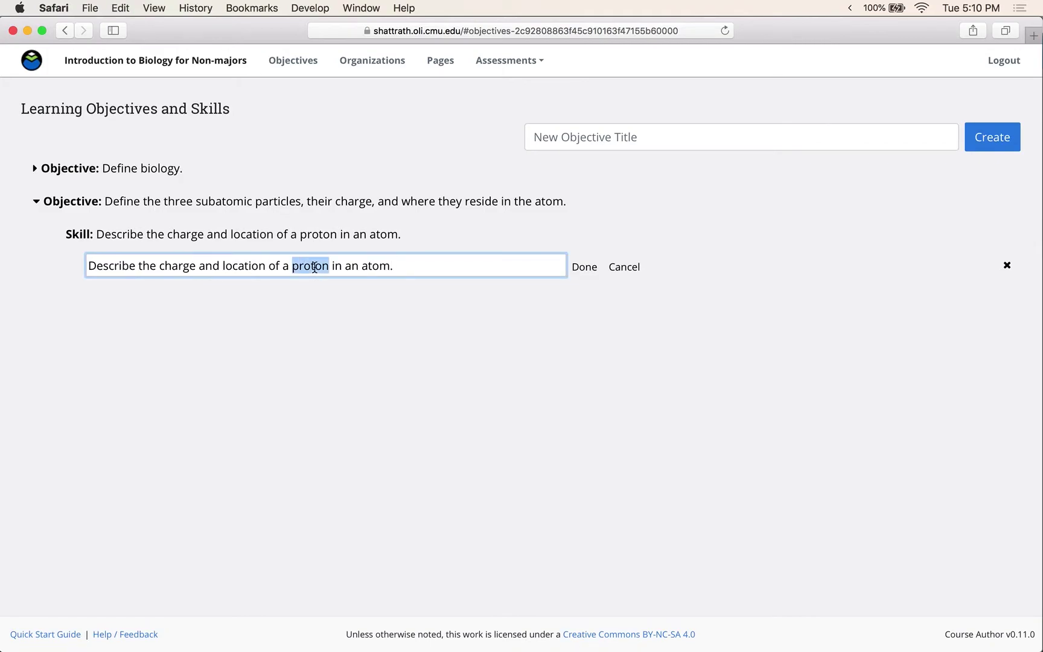
{"action": "type", "text": "Neutron"}
{"action": "key", "text": "BackSpace"}
{"action": "key", "text": "BackSpace"}
{"action": "key", "text": "BackSpace"}
{"action": "key", "text": "BackSpace"}
{"action": "key", "text": "BackSpace"}
{"action": "key", "text": "BackSpace"}
{"action": "key", "text": "BackSpace"}
{"action": "type", "text": "neutron"}
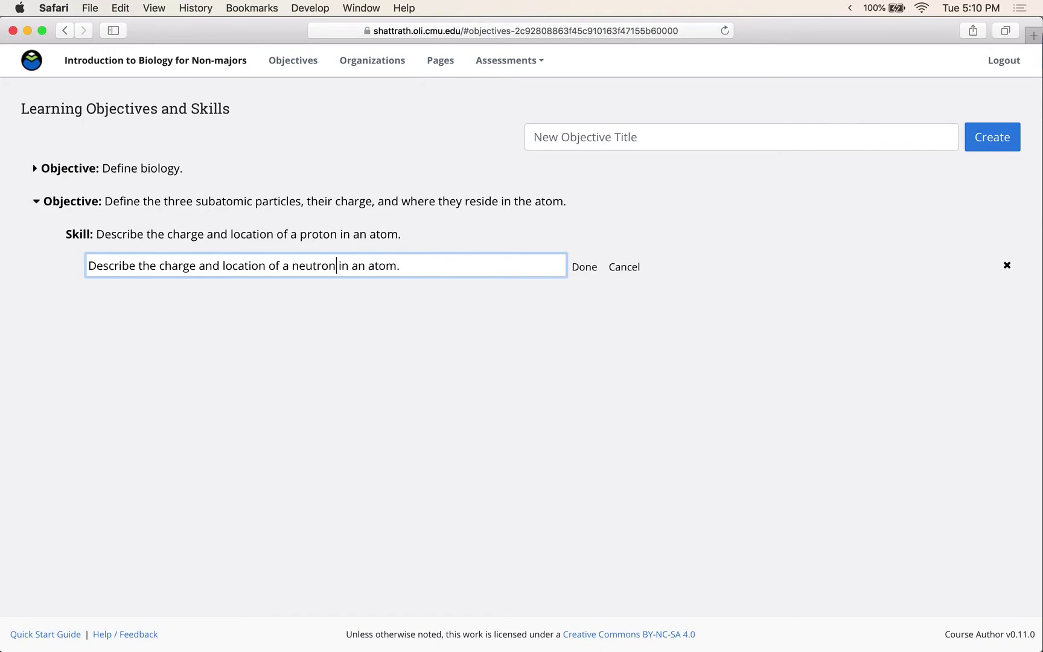
{"action": "left_click", "coordinate": [584, 267]}
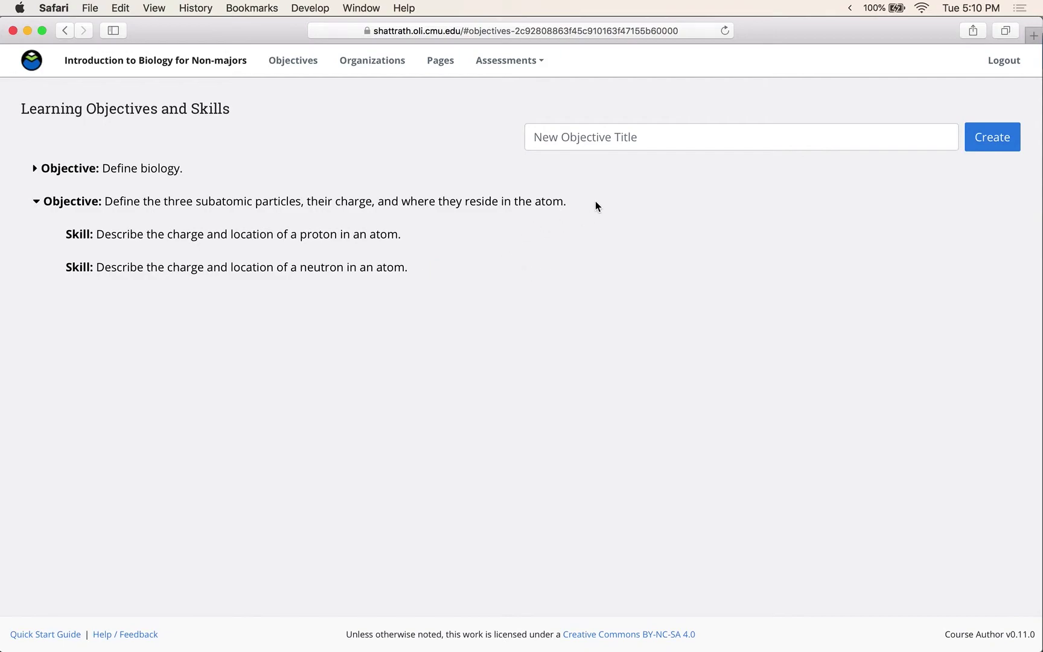
Add a third skill to the subatomic particles objective, named "Describe the charge and location of a electron in an atom.".
{"action": "left_click", "coordinate": [731, 207]}
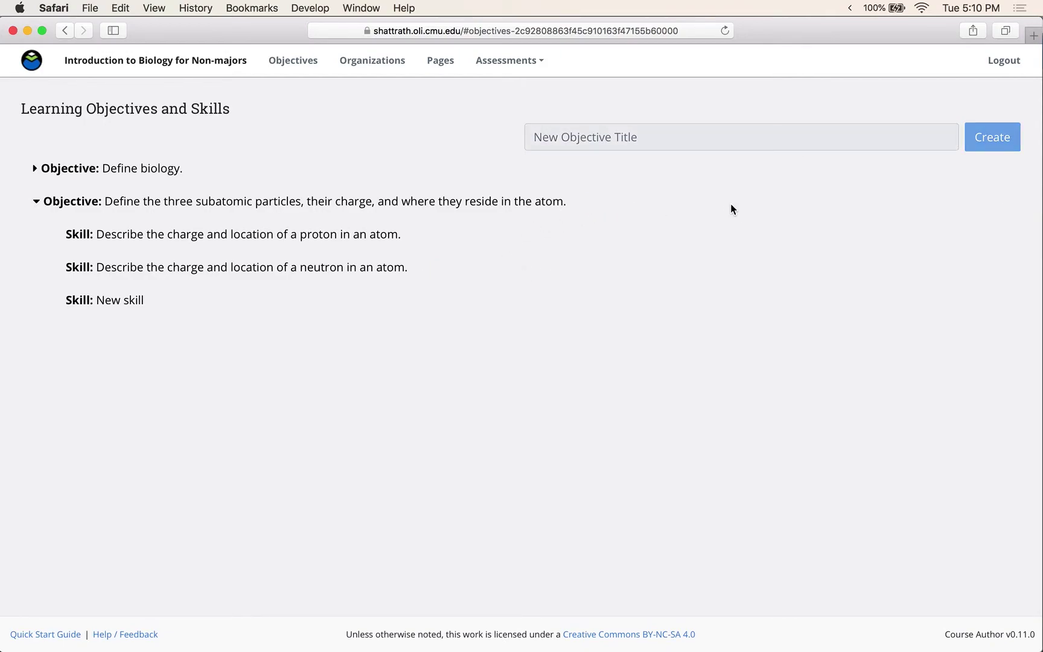
{"action": "mouse_move", "coordinate": [135, 300]}
{"action": "left_click", "coordinate": [178, 300]}
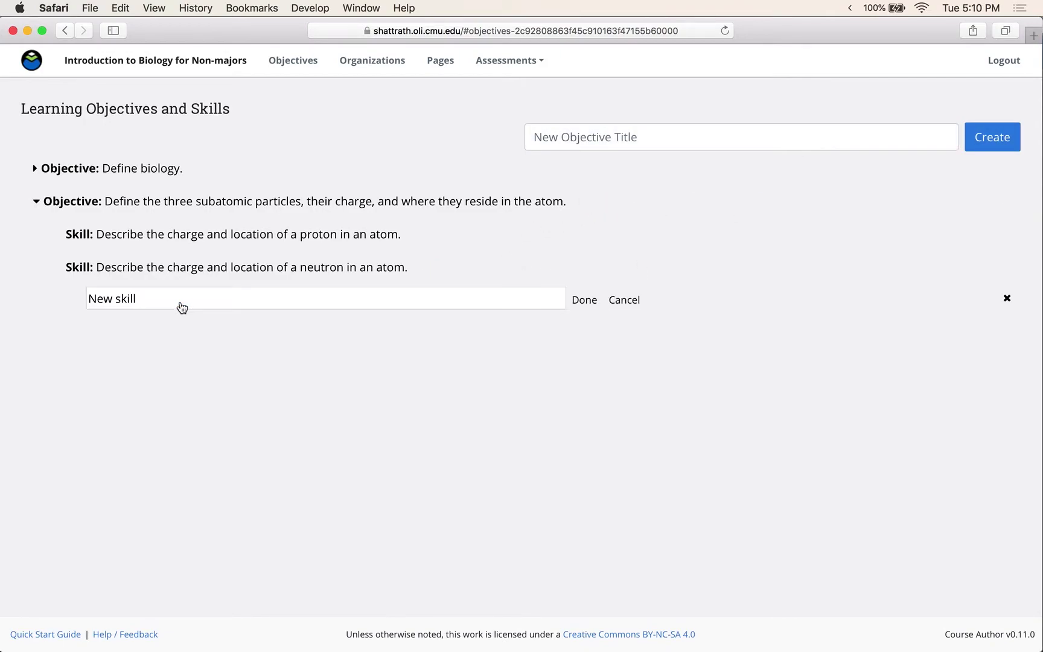
{"action": "triple_click", "coordinate": [174, 298]}
{"action": "type", "text": "Describe the charge and location of a proton in an atom."}
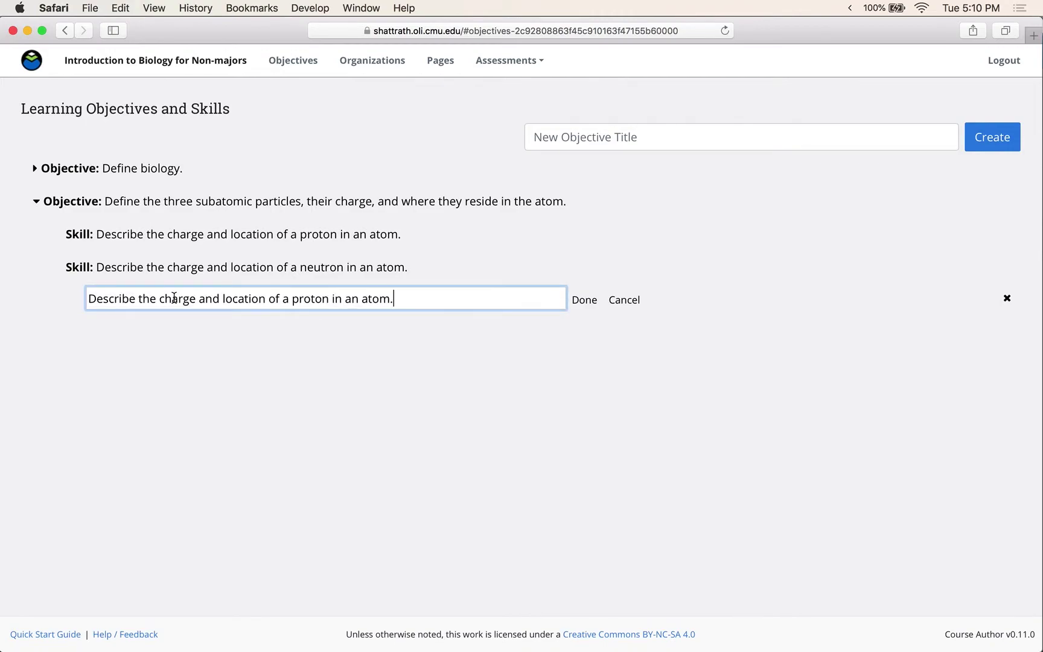
{"action": "double_click", "coordinate": [305, 299]}
{"action": "type", "text": "electron"}
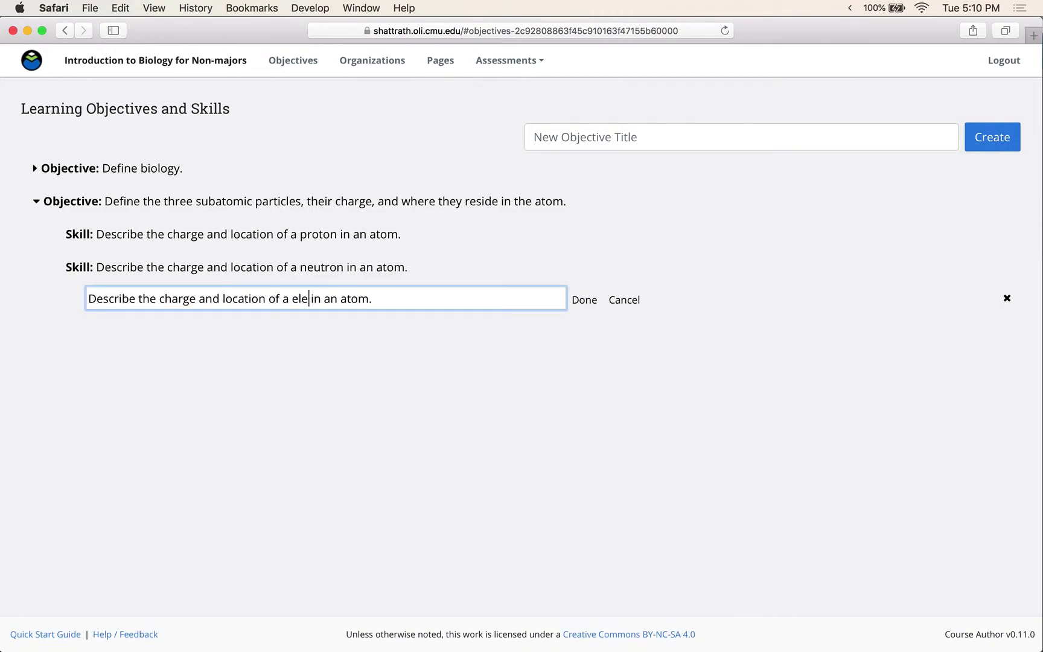
{"action": "left_click", "coordinate": [581, 300]}
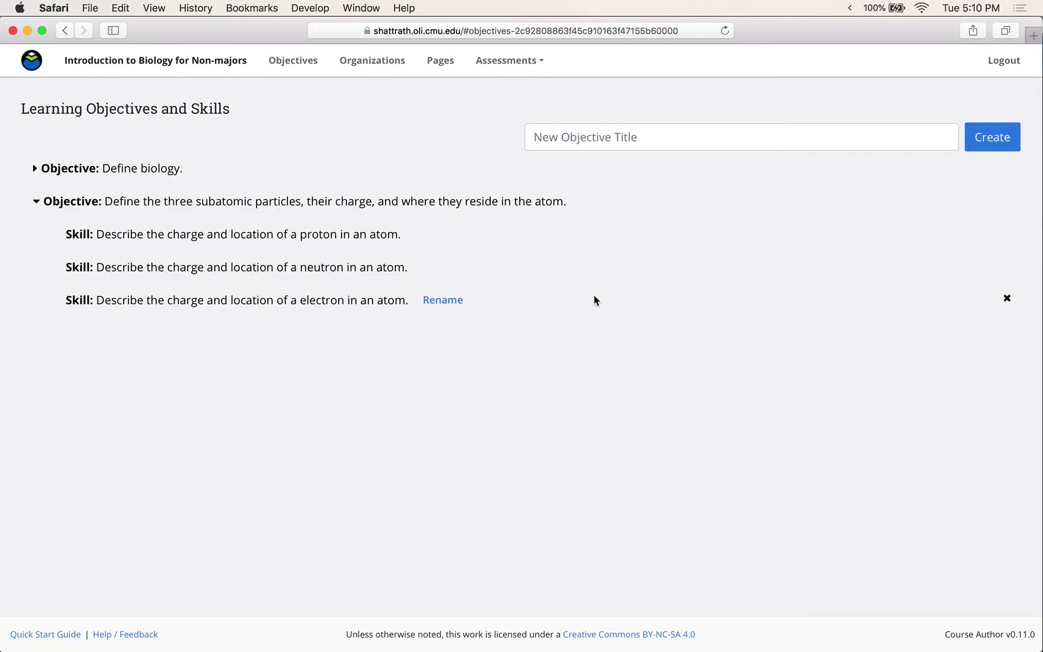
{"action": "mouse_move", "coordinate": [585, 207]}
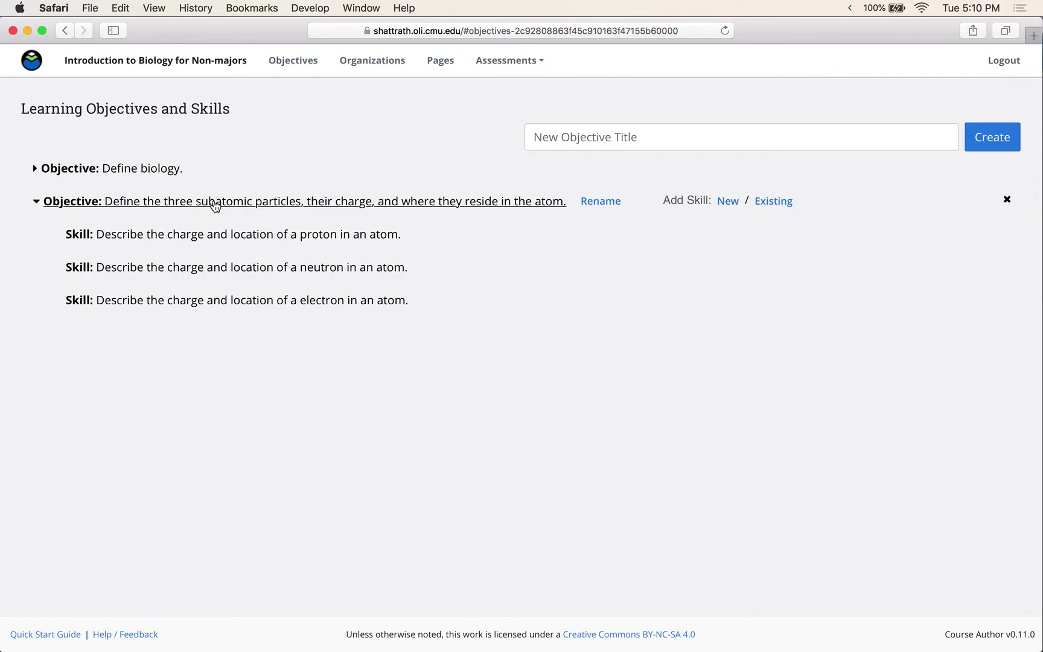
{"action": "mouse_move", "coordinate": [240, 303]}
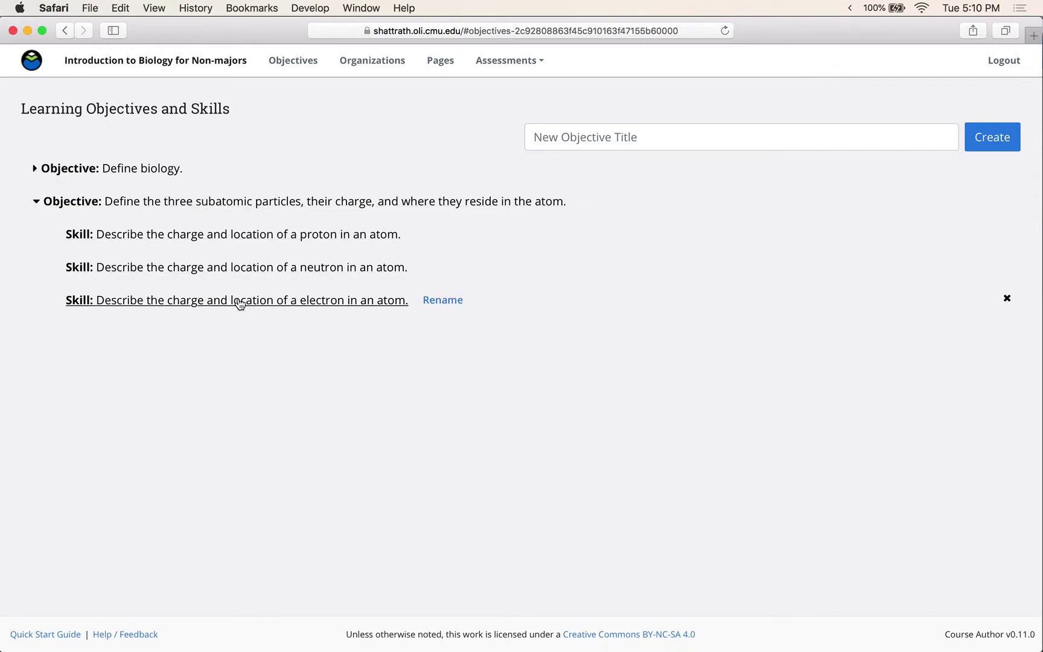
{"action": "mouse_move", "coordinate": [318, 268]}
{"action": "mouse_move", "coordinate": [327, 294]}
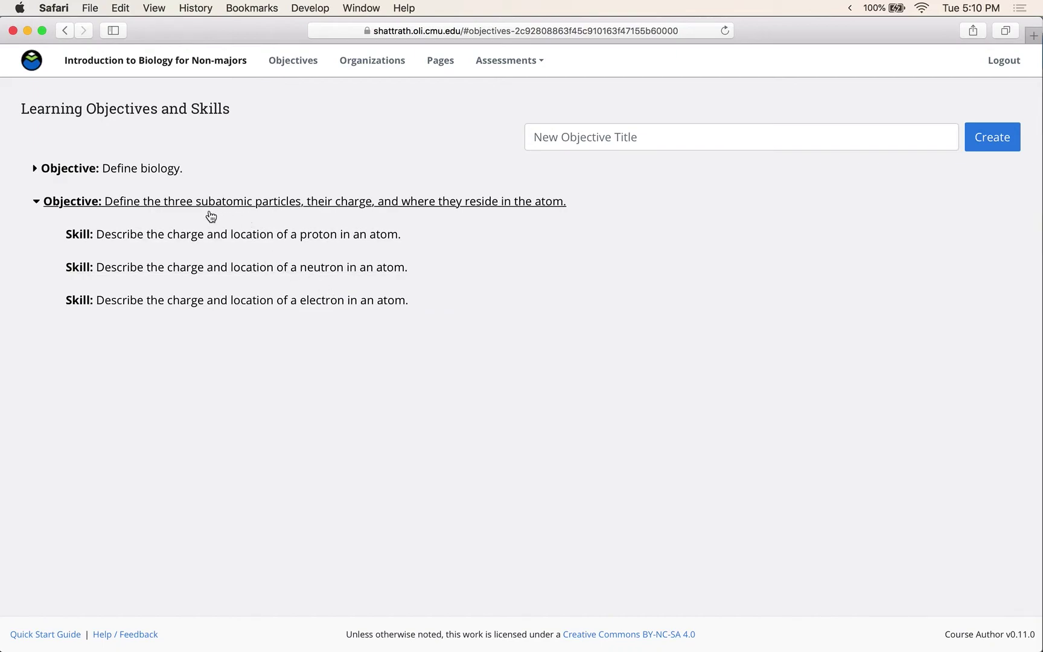
{"action": "mouse_move", "coordinate": [145, 212]}
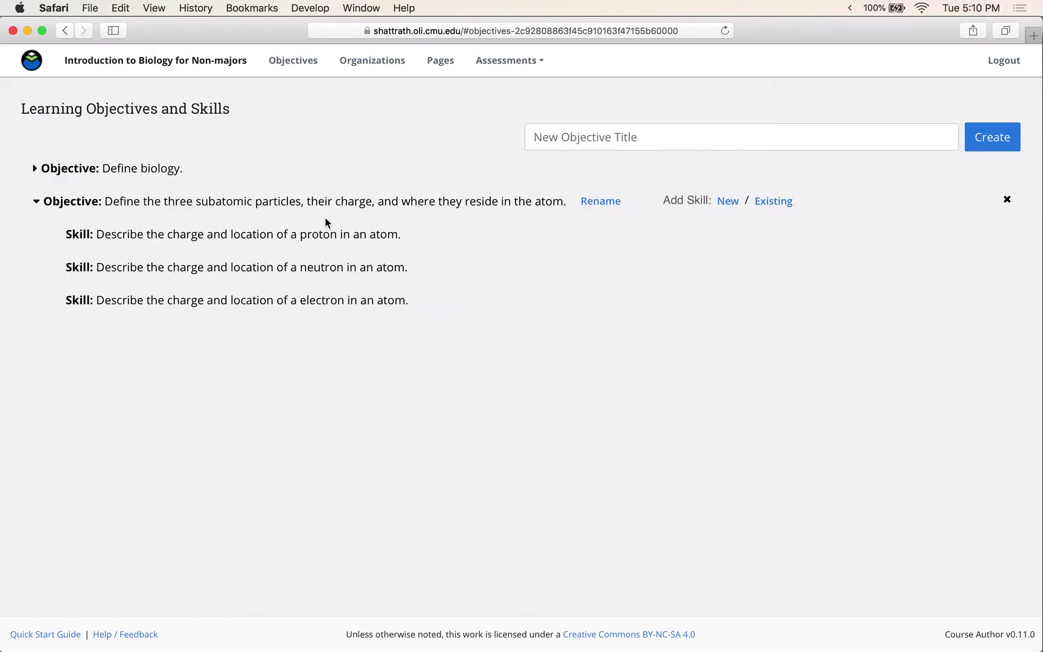
{"action": "mouse_move", "coordinate": [170, 302]}
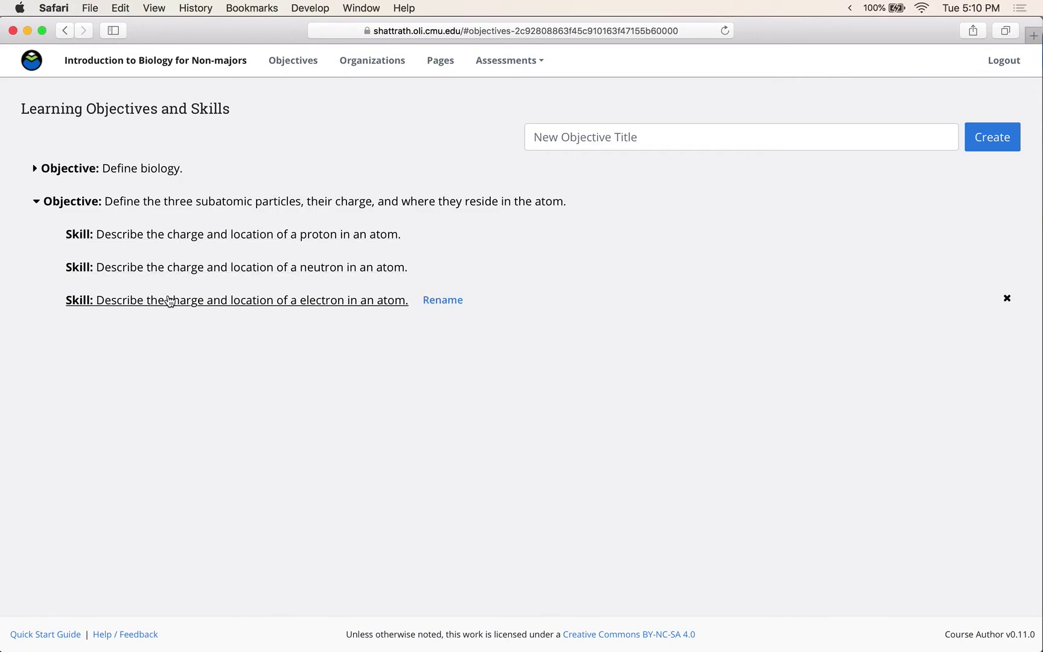
{"action": "mouse_move", "coordinate": [218, 248]}
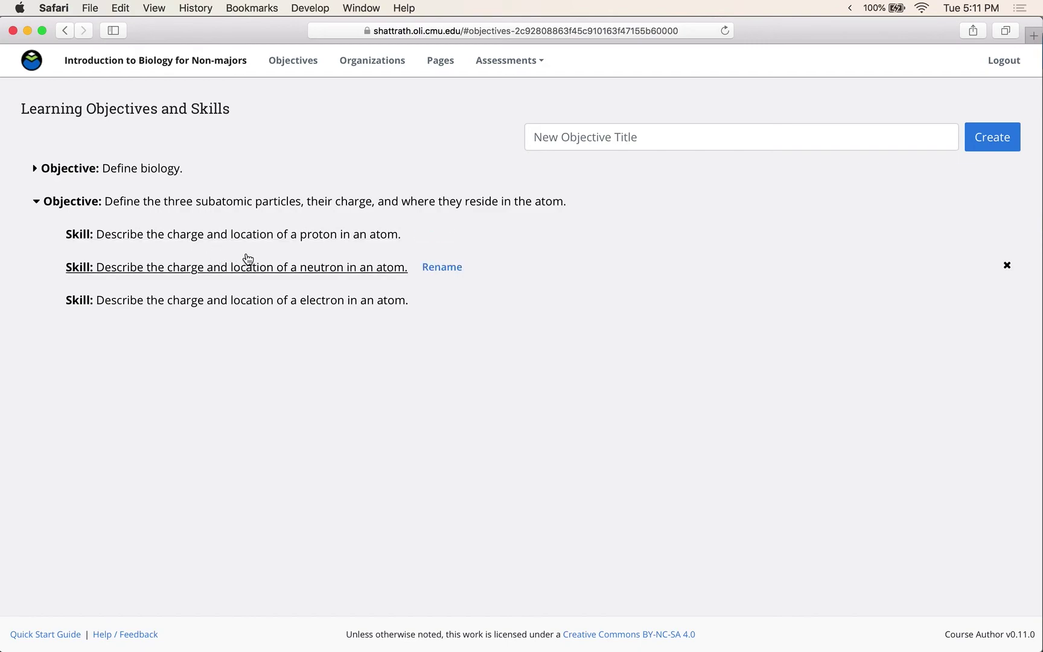
{"action": "mouse_move", "coordinate": [697, 231]}
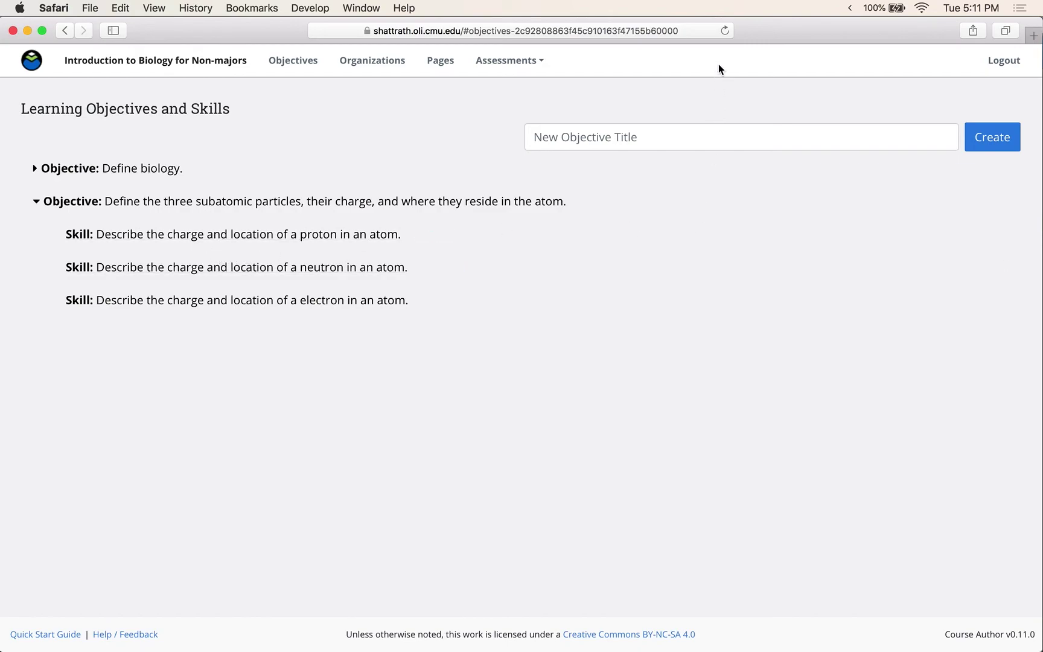
{"action": "left_click", "coordinate": [850, 9]}
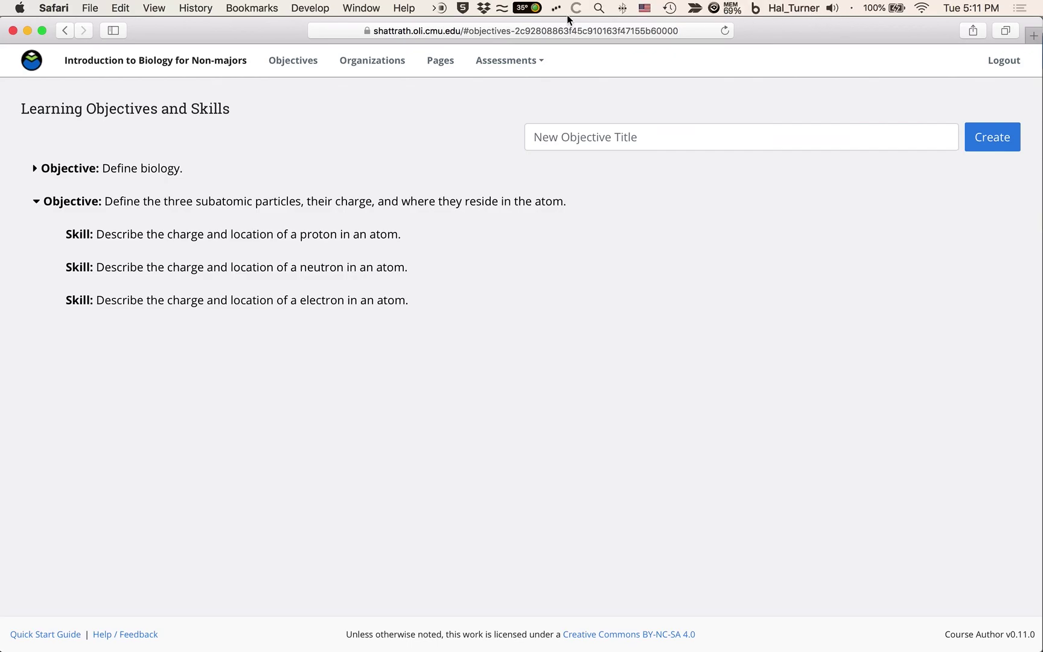